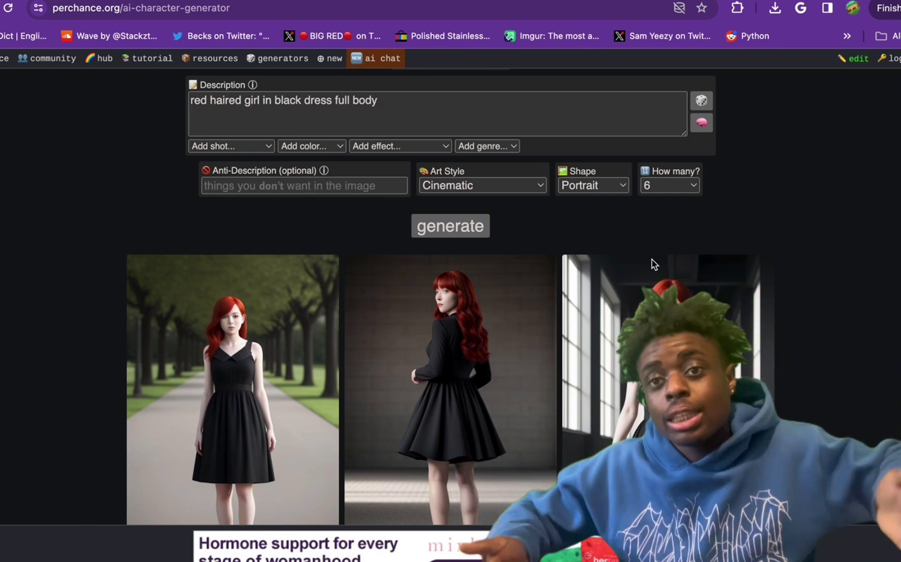
{"action": "scroll", "coordinate": [654, 265], "scroll_direction": "down", "scroll_amount": 1}
{"action": "scroll", "coordinate": [654, 264], "scroll_direction": "up", "scroll_amount": 1}
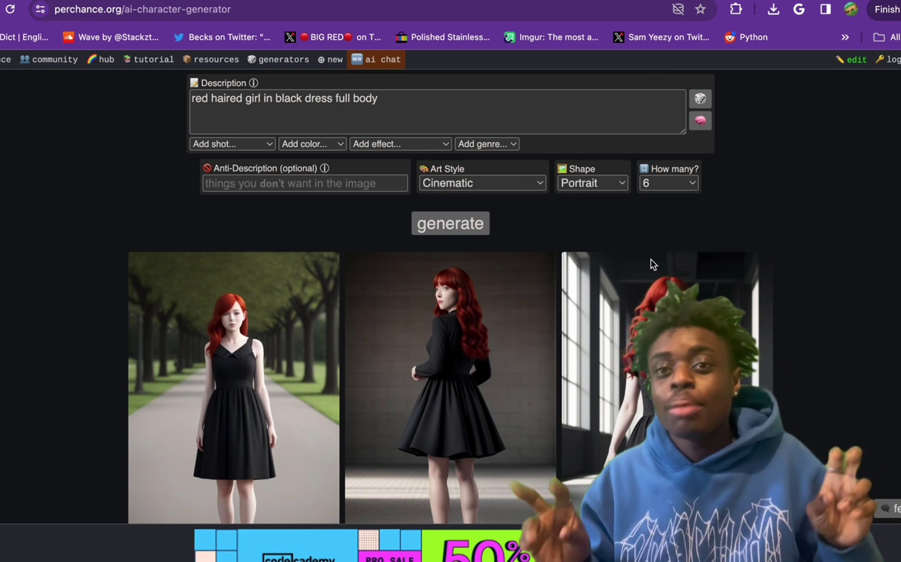
{"action": "scroll", "coordinate": [245, 222], "scroll_direction": "down", "scroll_amount": 8}
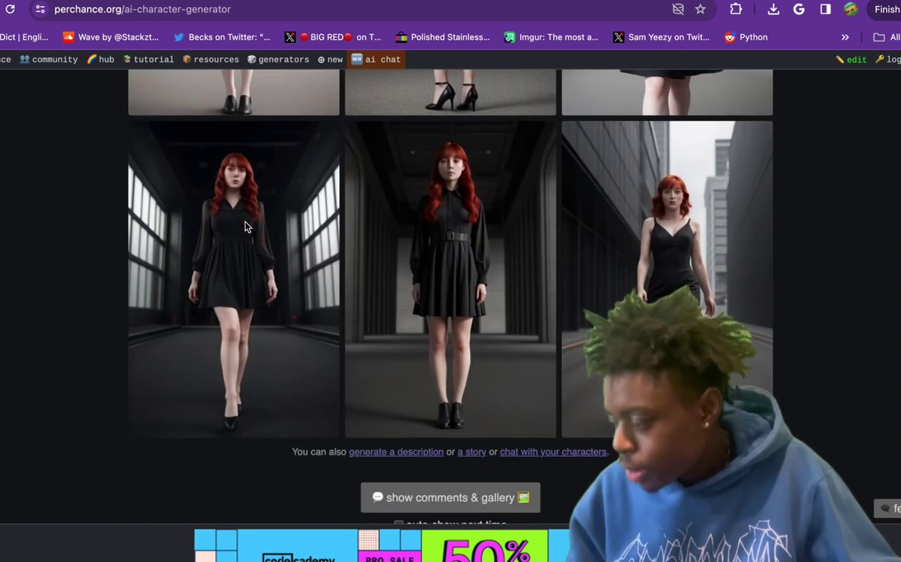
{"action": "scroll", "coordinate": [245, 221], "scroll_direction": "up", "scroll_amount": 3}
{"action": "scroll", "coordinate": [245, 221], "scroll_direction": "down", "scroll_amount": 3}
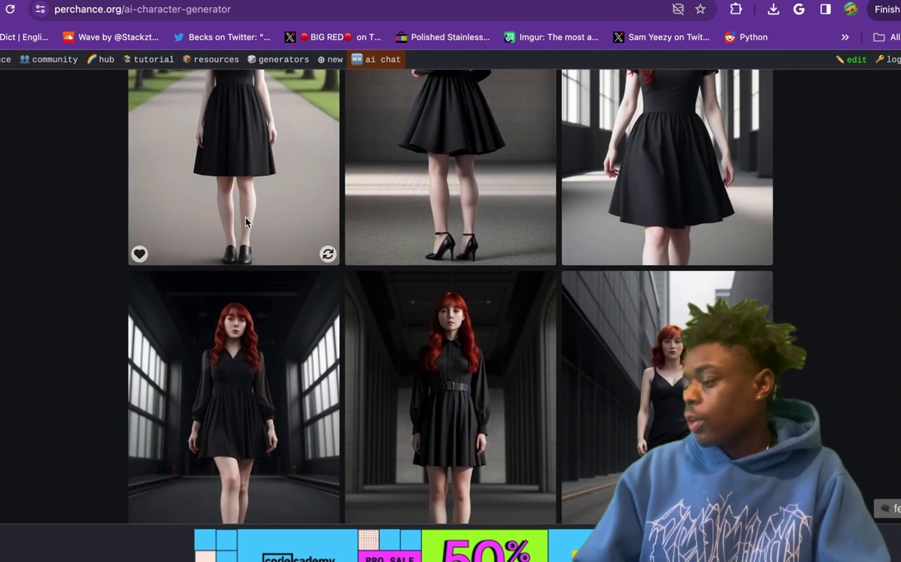
{"action": "mouse_move", "coordinate": [279, 302]}
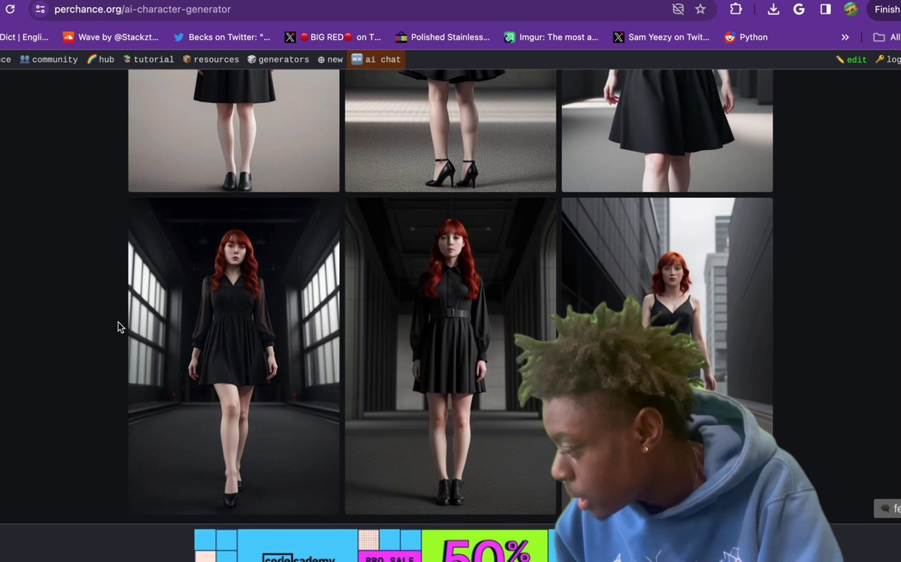
{"action": "mouse_move", "coordinate": [305, 288]}
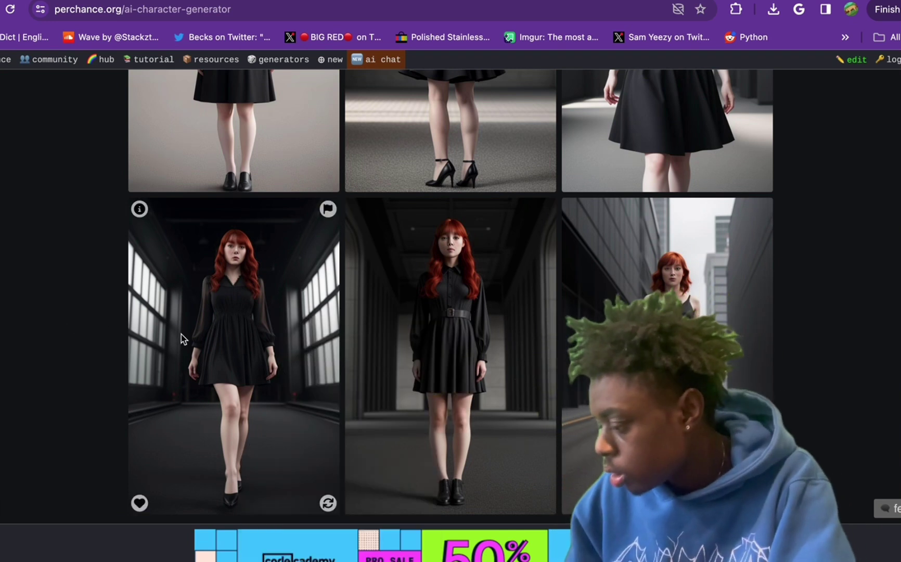
- Check the full prompt behind the lower-left red-haired girl image
{"action": "left_click", "coordinate": [139, 210]}
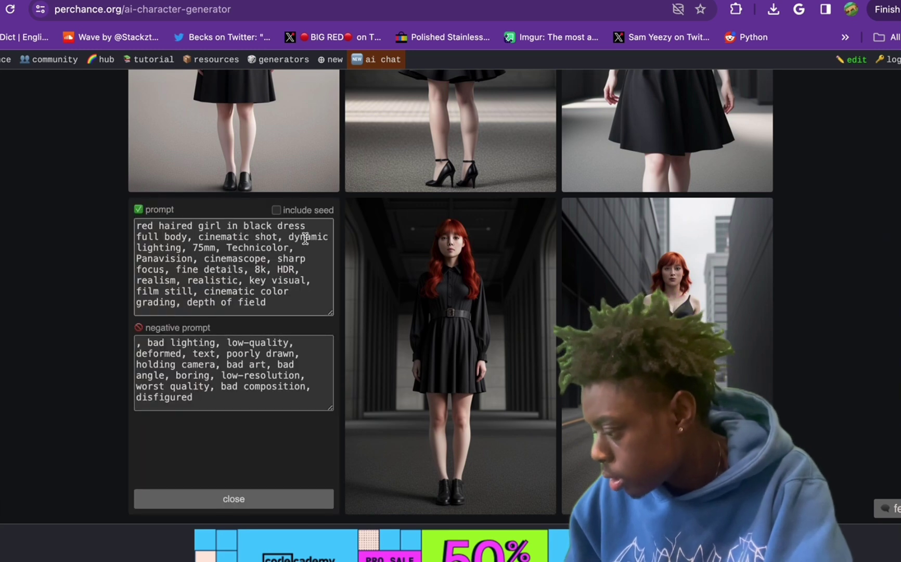
{"action": "left_click", "coordinate": [232, 498]}
{"action": "scroll", "coordinate": [533, 396], "scroll_direction": "up", "scroll_amount": 5}
- Save two of the generated red-haired girl images to the computer
{"action": "right_click", "coordinate": [474, 286]}
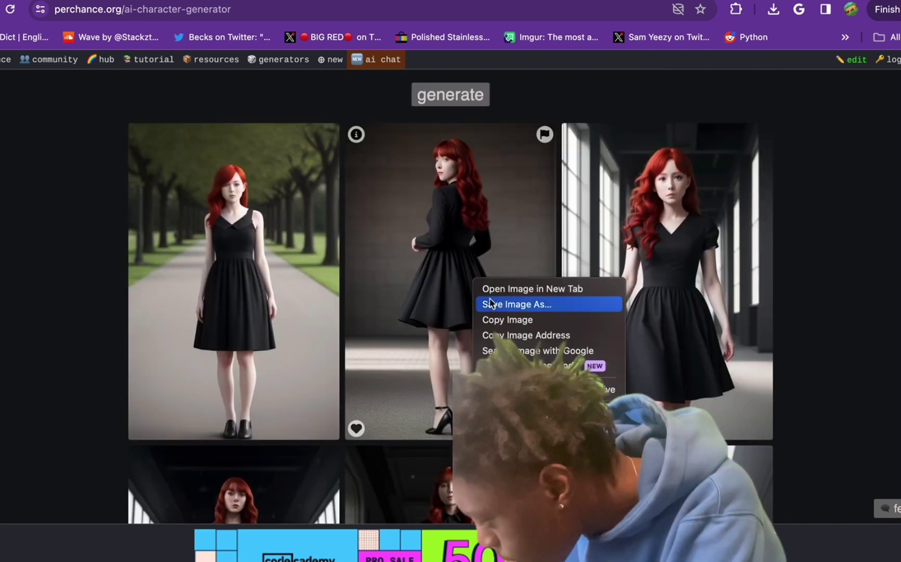
{"action": "left_click", "coordinate": [513, 308]}
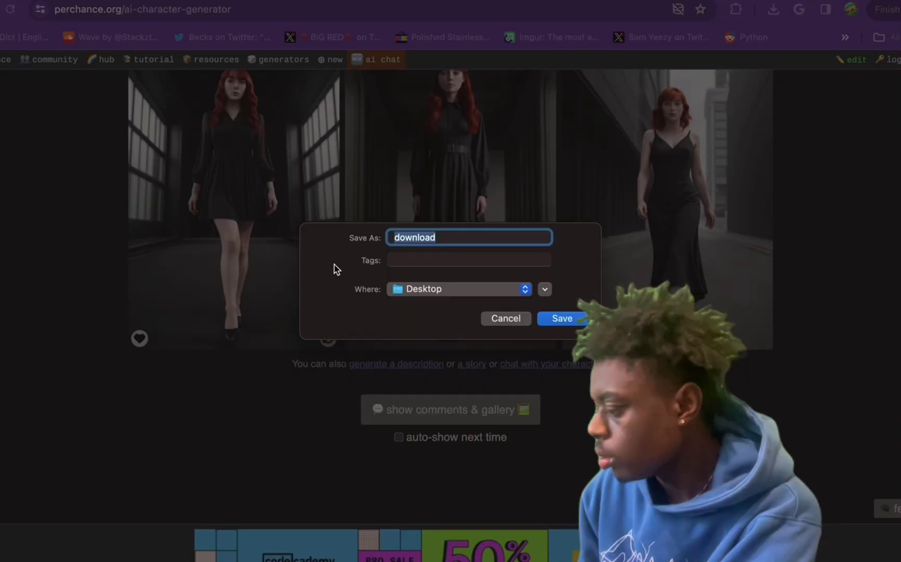
{"action": "key", "text": "Return"}
{"action": "right_click", "coordinate": [619, 238]}
{"action": "left_click", "coordinate": [628, 264]}
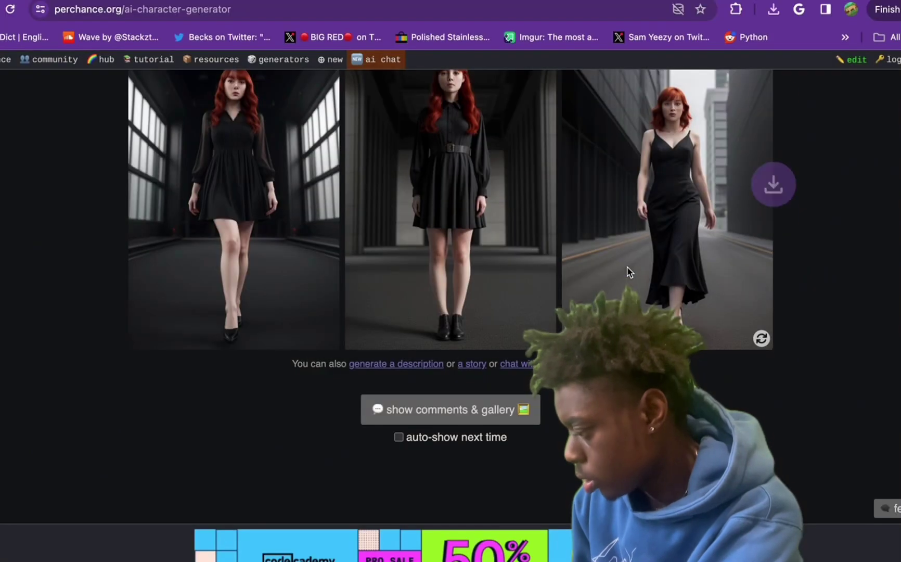
{"action": "scroll", "coordinate": [627, 265], "scroll_direction": "up", "scroll_amount": 1}
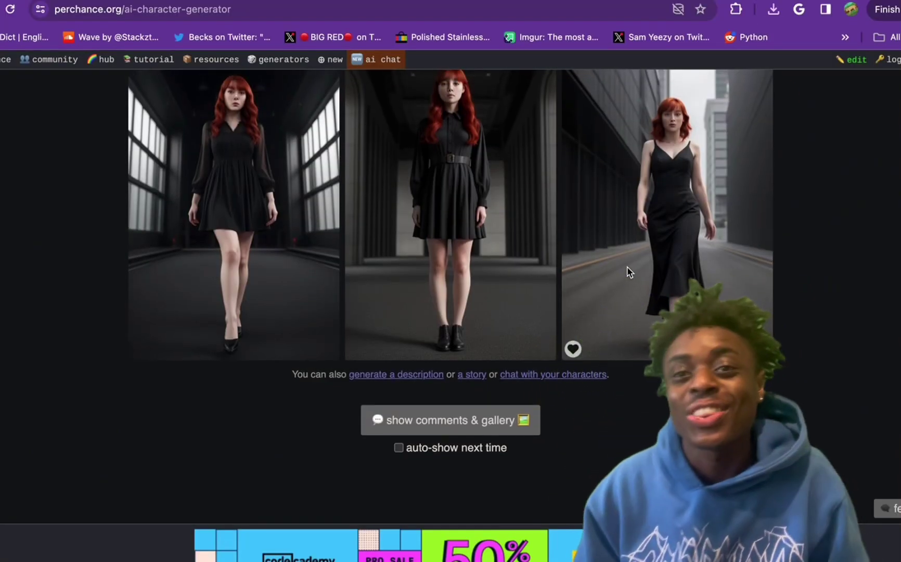
{"action": "scroll", "coordinate": [628, 266], "scroll_direction": "up", "scroll_amount": 1}
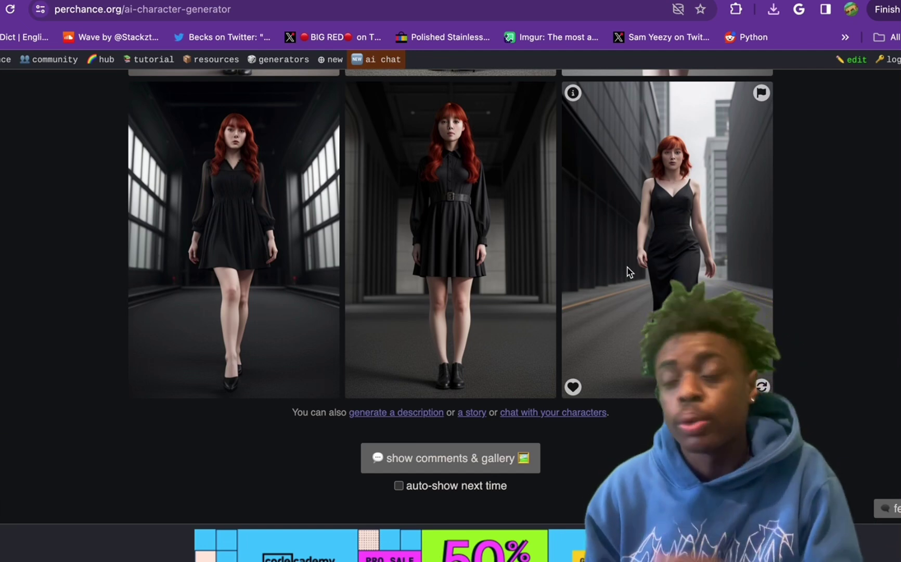
- Browse the Google Images results for 'red haired woman black dress' looking for real photos
{"action": "key", "text": "ctrl+Tab"}
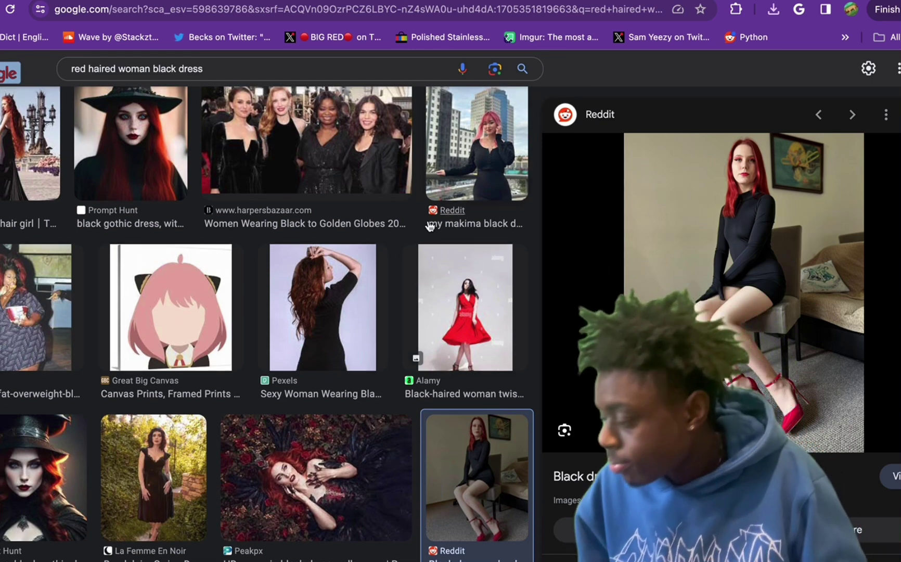
{"action": "scroll", "coordinate": [428, 228], "scroll_direction": "up", "scroll_amount": 10}
{"action": "scroll", "coordinate": [428, 228], "scroll_direction": "up", "scroll_amount": 5}
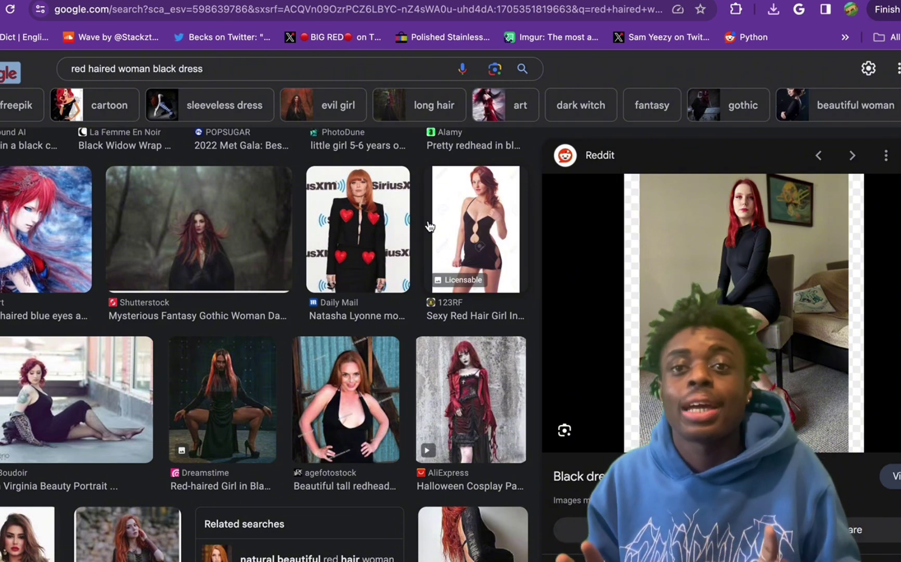
{"action": "scroll", "coordinate": [428, 227], "scroll_direction": "up", "scroll_amount": 3}
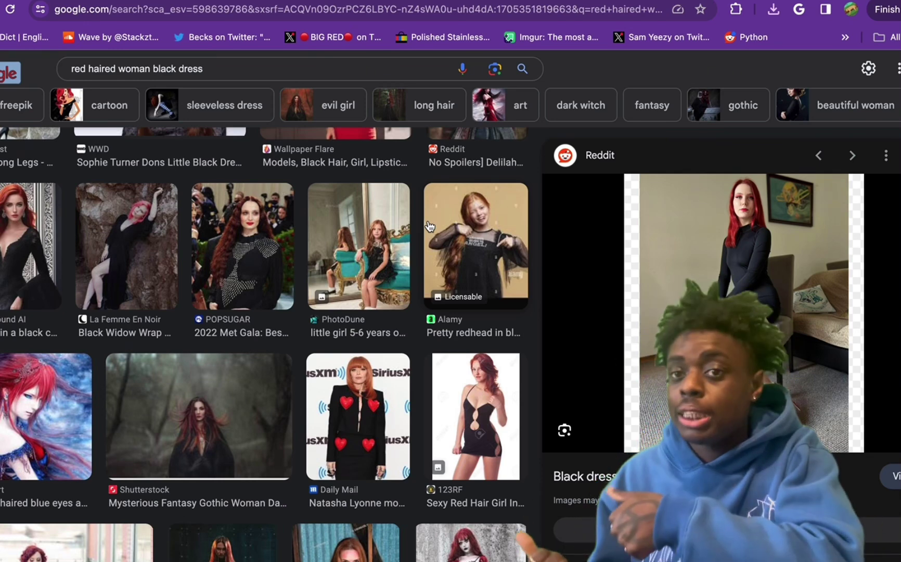
{"action": "scroll", "coordinate": [428, 228], "scroll_direction": "up", "scroll_amount": 4}
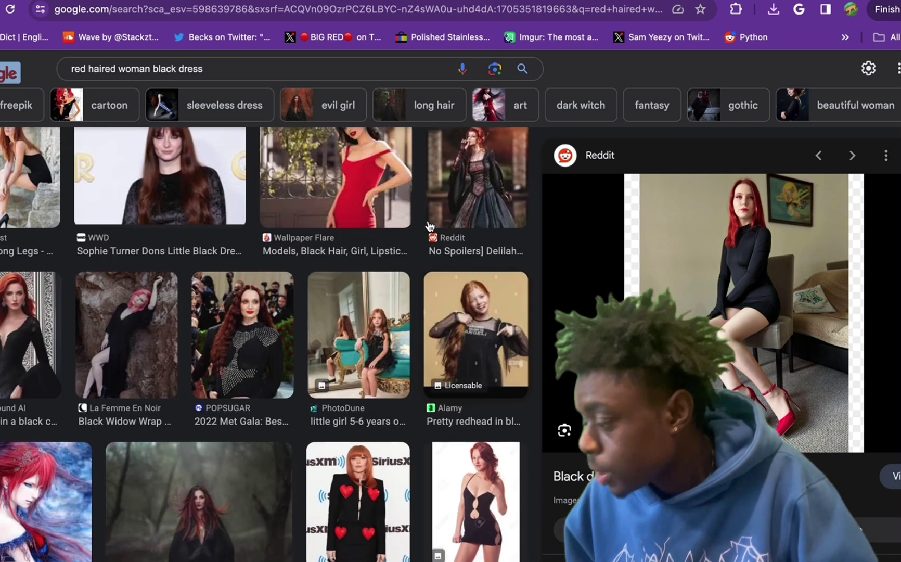
{"action": "scroll", "coordinate": [429, 227], "scroll_direction": "up", "scroll_amount": 1}
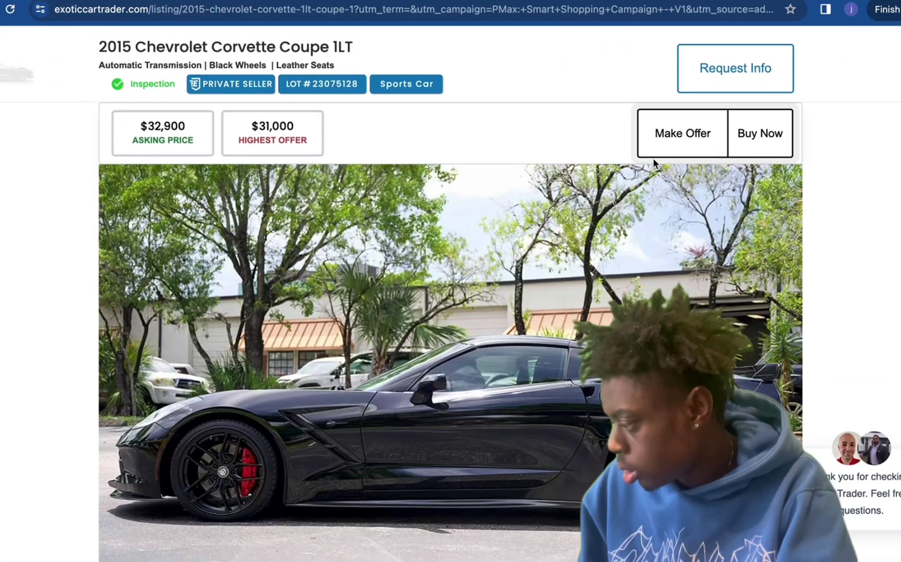
- Scroll down the 2015 Chevrolet Corvette Coupe 1LT listing
{"action": "scroll", "coordinate": [653, 158], "scroll_direction": "down", "scroll_amount": 1}
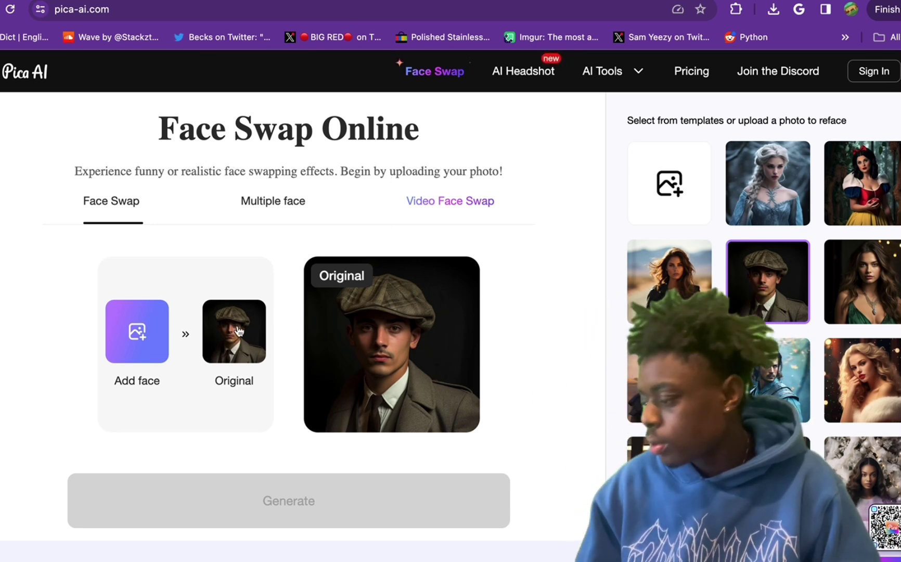
- Upload raven1.jpeg from the Desktop as the photo to reface
{"action": "left_click", "coordinate": [354, 355]}
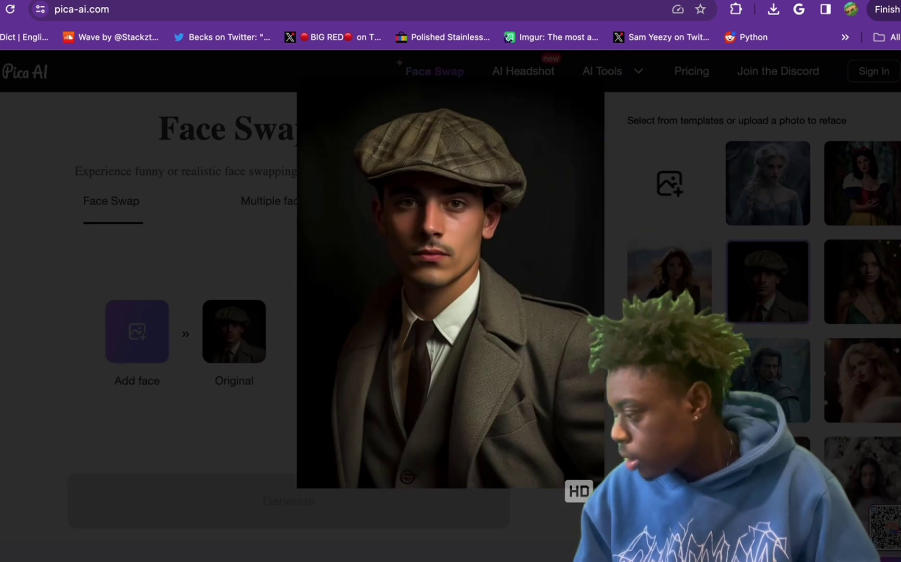
{"action": "key", "text": "Escape"}
{"action": "left_click", "coordinate": [673, 186]}
{"action": "left_click", "coordinate": [215, 196]}
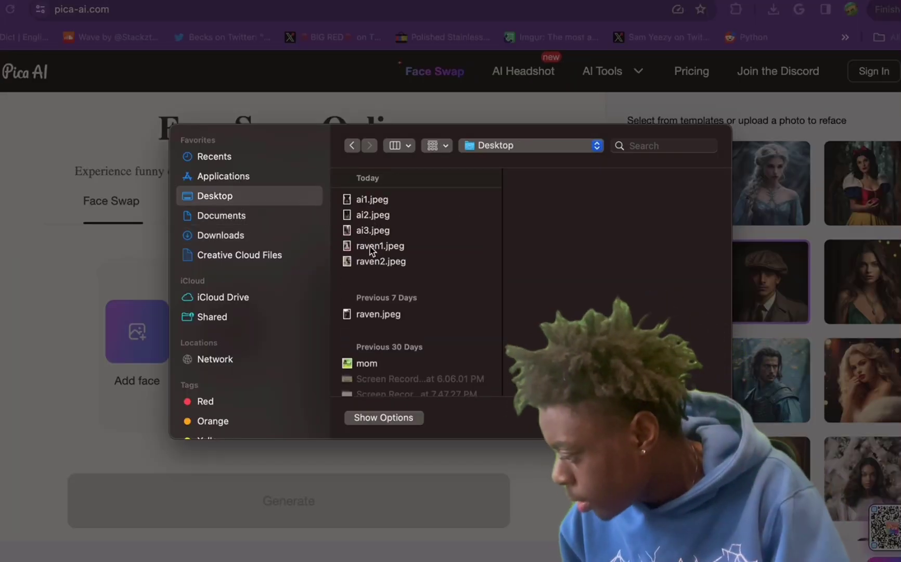
{"action": "left_click", "coordinate": [372, 199]}
{"action": "left_click", "coordinate": [380, 246]}
{"action": "key", "text": "Return"}
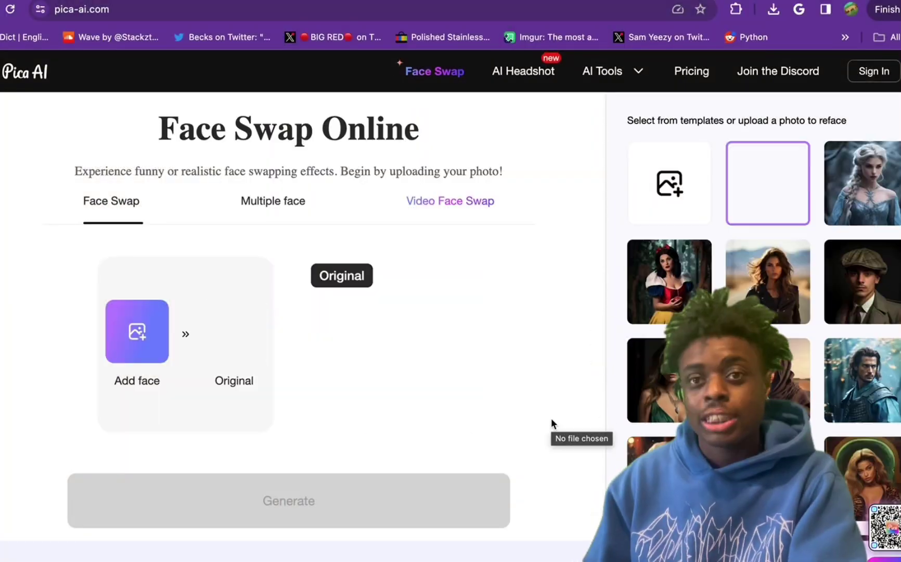
- Add a screenshot of the AI woman's face from ai3.jpeg as the source face and generate
{"action": "left_click", "coordinate": [121, 359]}
{"action": "left_click", "coordinate": [388, 201]}
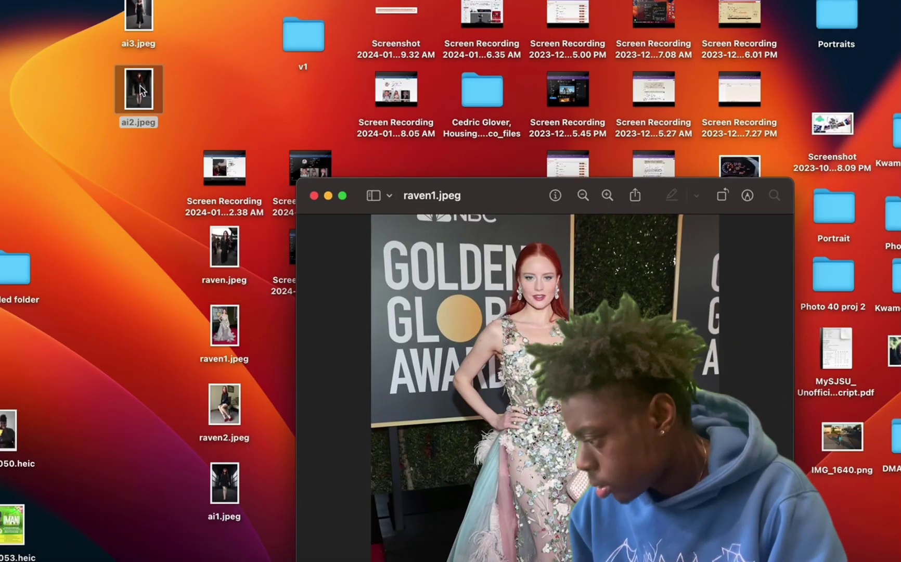
{"action": "key", "text": "super+o"}
{"action": "key", "text": "Down"}
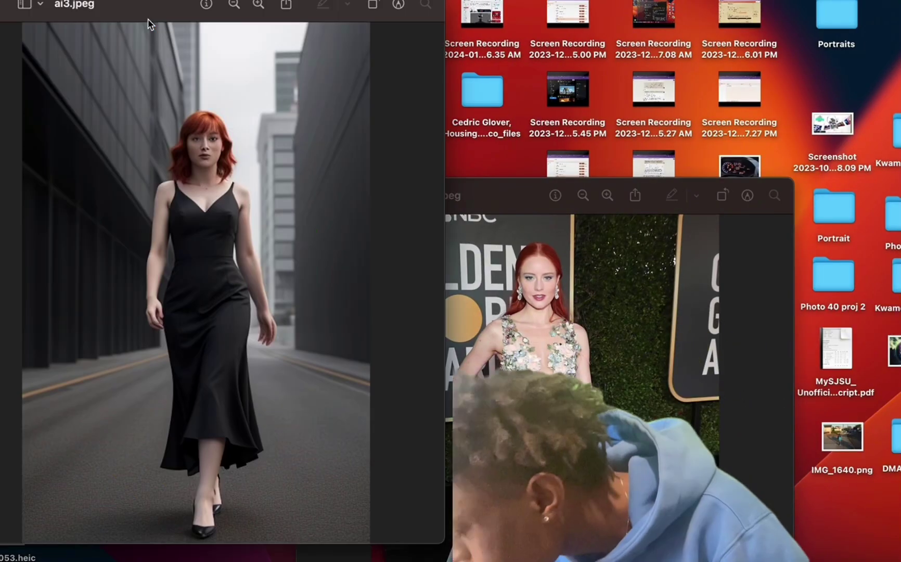
{"action": "key", "text": "super+shift+4"}
{"action": "left_click_drag", "start_coordinate": [158, 107], "coordinate": [251, 195]}
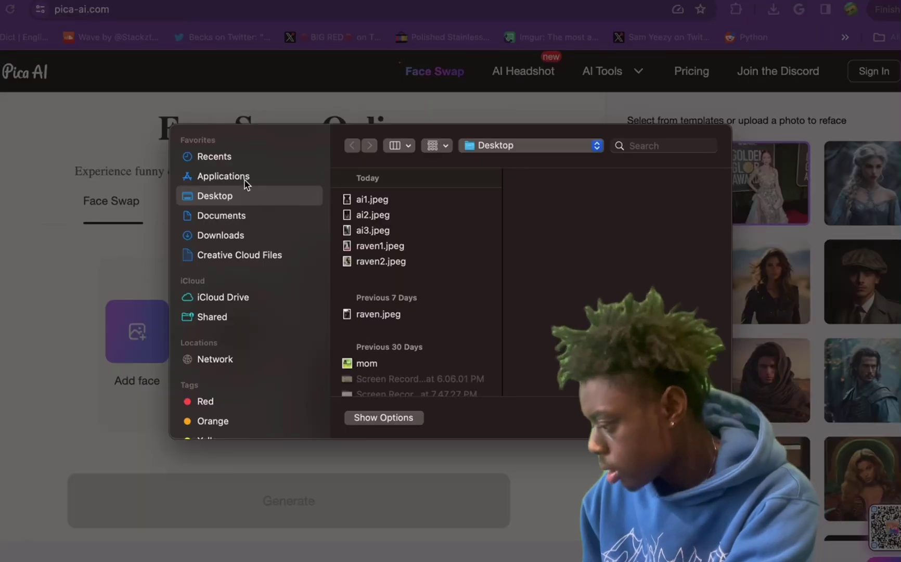
{"action": "left_click", "coordinate": [419, 280]}
{"action": "key", "text": "Return"}
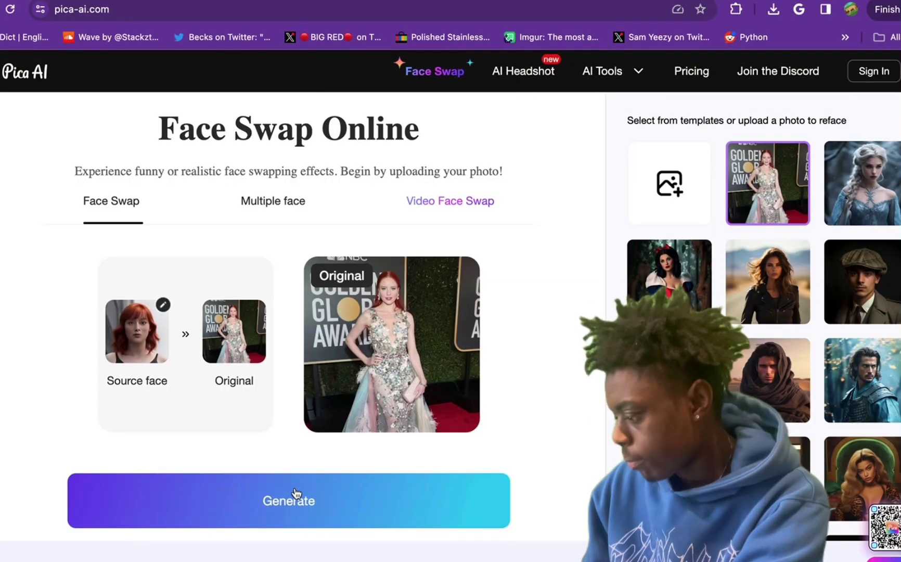
{"action": "left_click", "coordinate": [293, 494]}
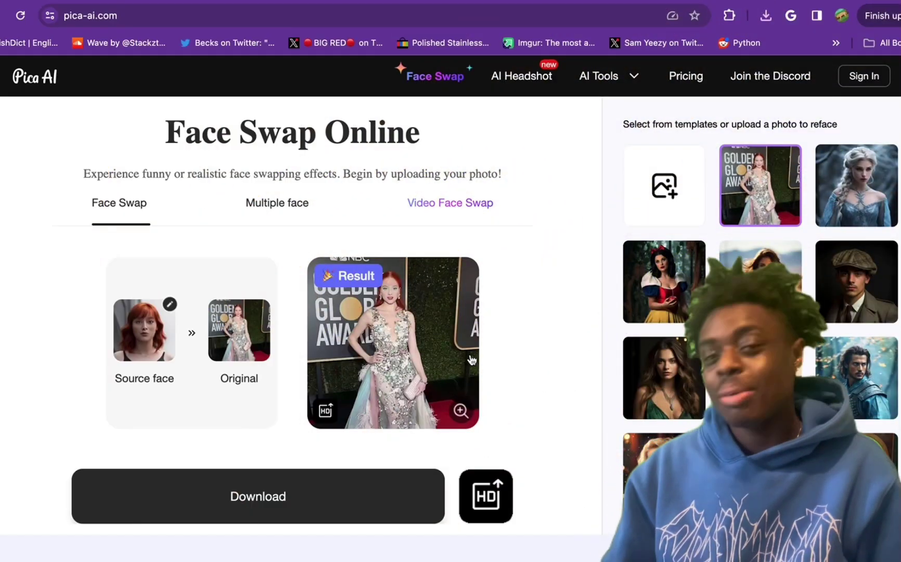
{"action": "left_click", "coordinate": [428, 342]}
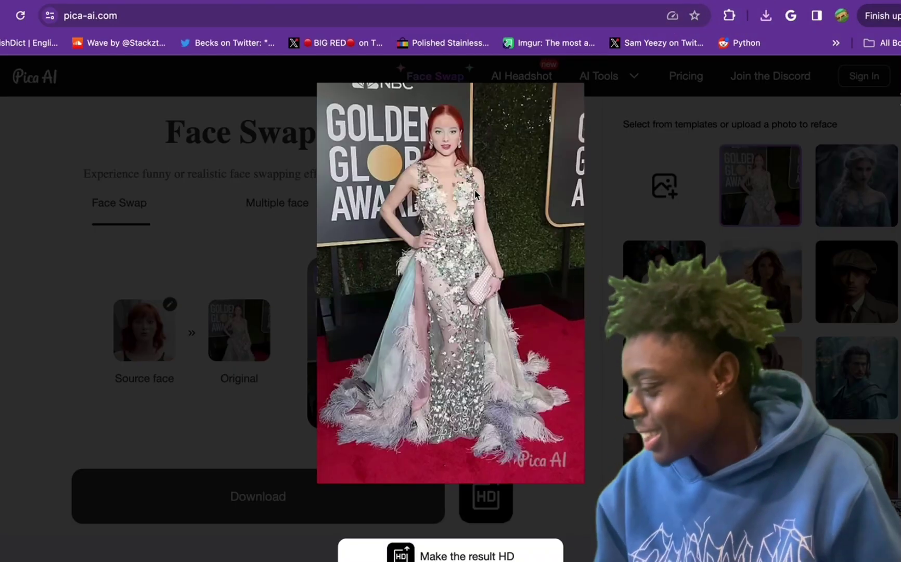
{"action": "scroll", "coordinate": [474, 187], "scroll_direction": "up", "scroll_amount": 3}
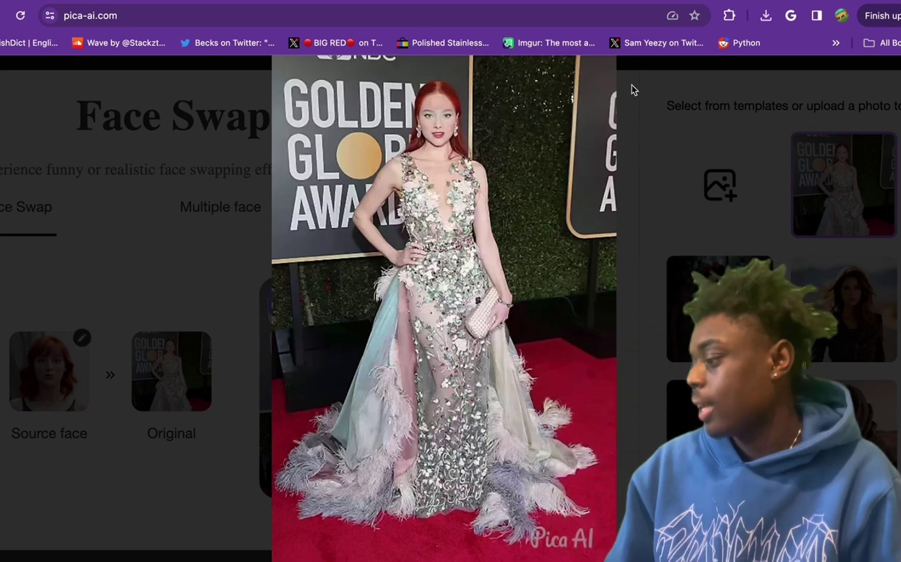
{"action": "key", "text": "super+minus"}
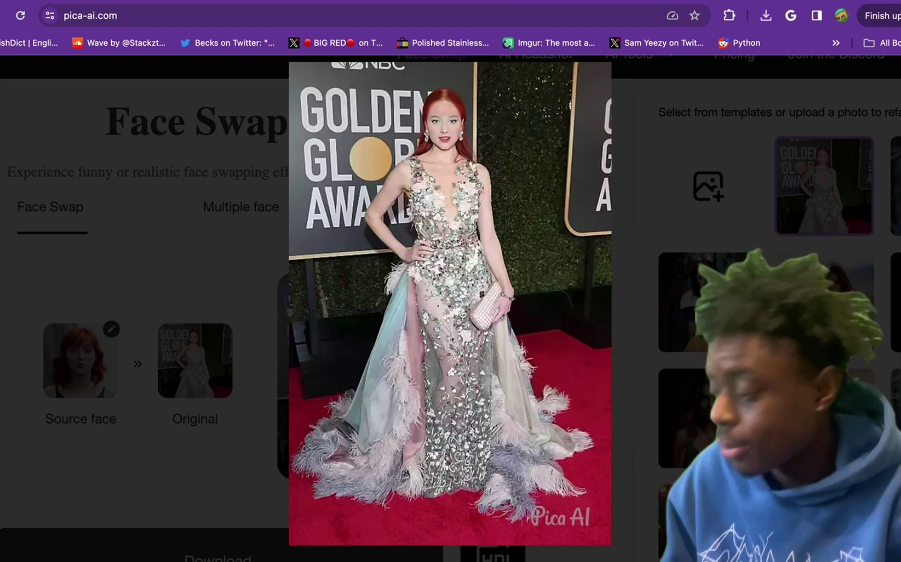
{"action": "left_click", "coordinate": [804, 209]}
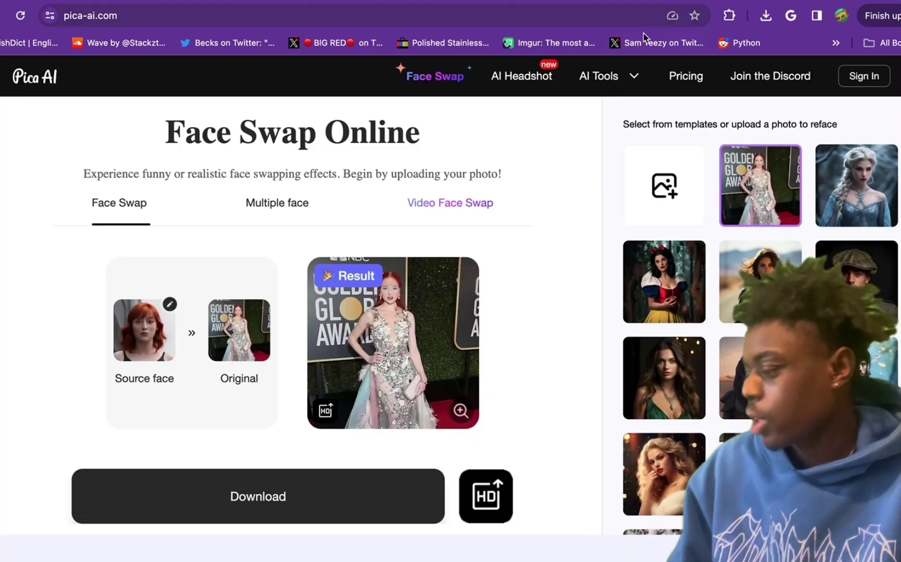
{"action": "left_click", "coordinate": [246, 327]}
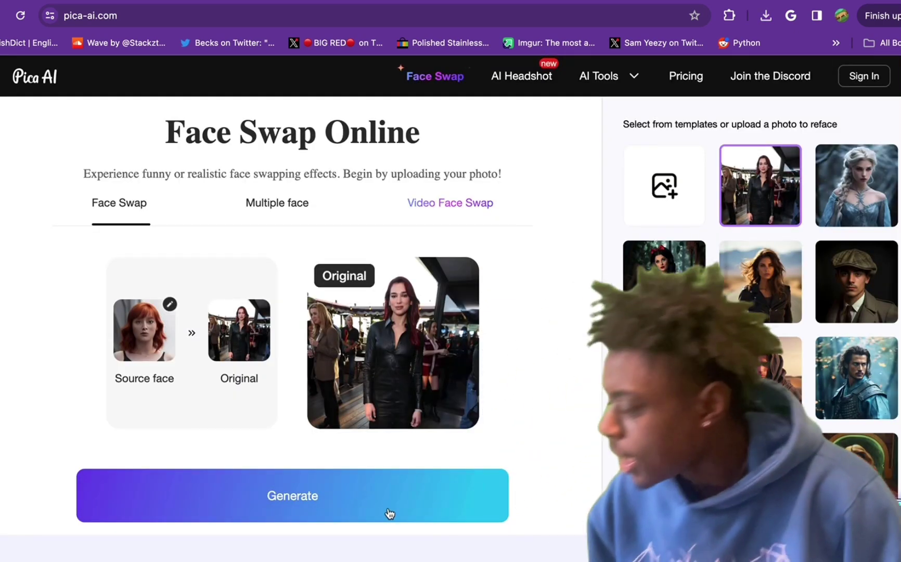
- Generate the face swap on the black leather dress photo and view the result enlarged
{"action": "left_click", "coordinate": [389, 513]}
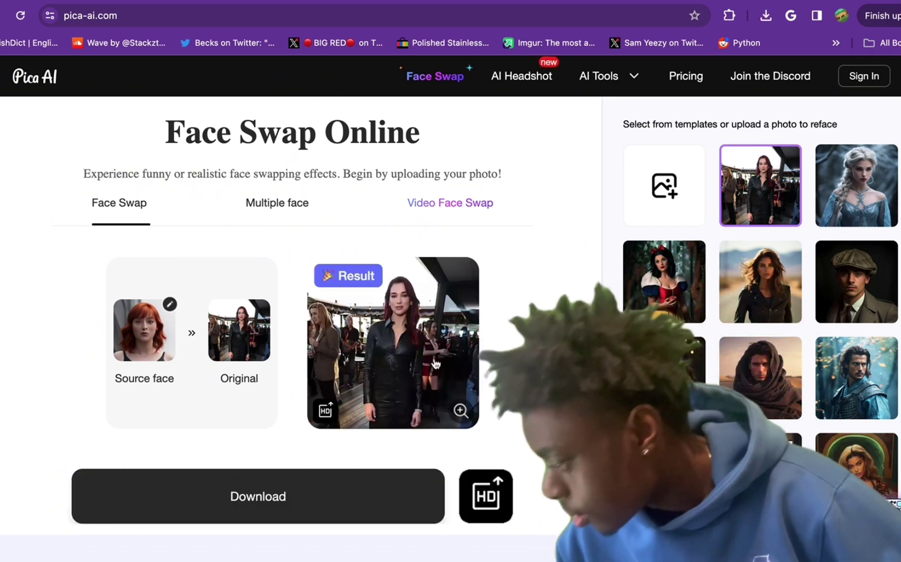
{"action": "left_click", "coordinate": [435, 362]}
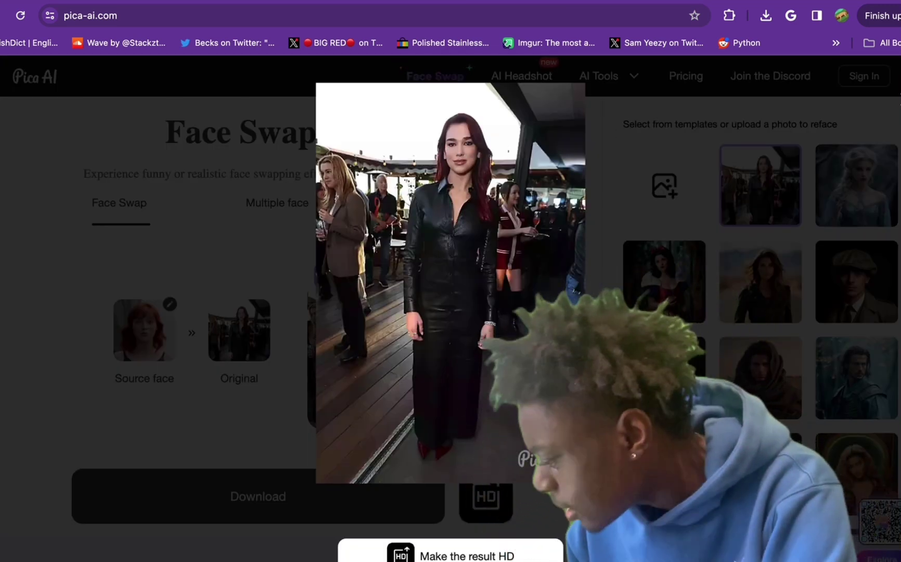
{"action": "left_click", "coordinate": [265, 366]}
{"action": "left_click", "coordinate": [396, 338]}
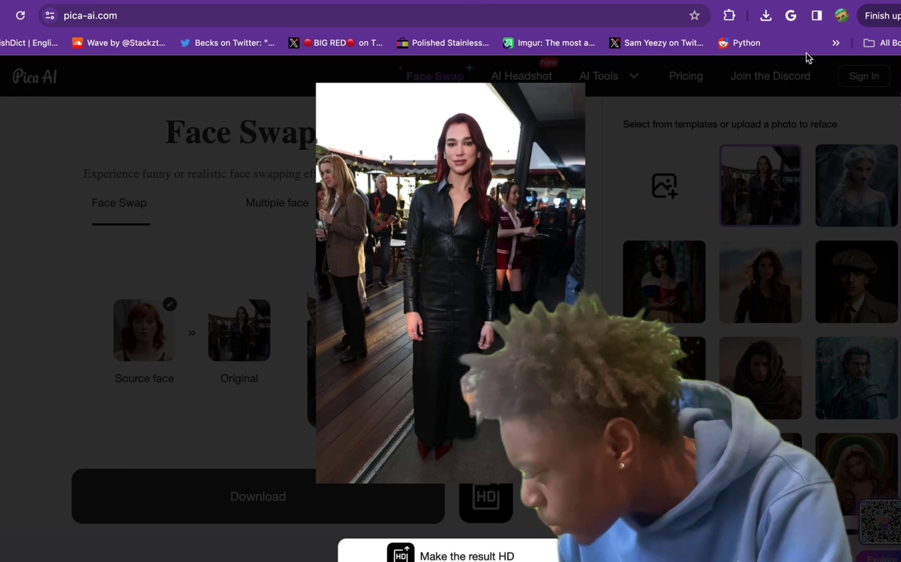
{"action": "left_click", "coordinate": [710, 195]}
{"action": "left_click", "coordinate": [447, 338]}
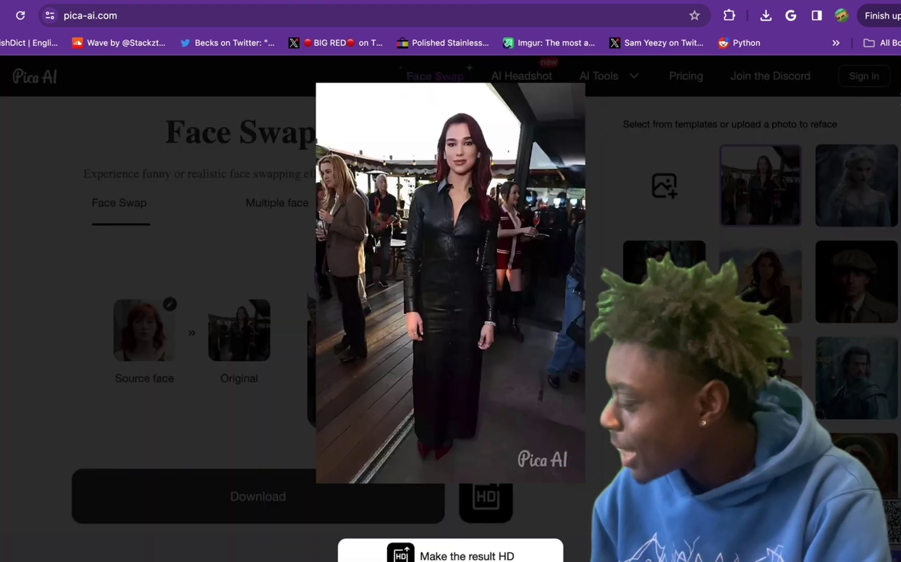
{"action": "key", "text": "Escape"}
- Go to the Instagram login page from the Google results for 'instagram'
{"action": "scroll", "coordinate": [203, 216], "scroll_direction": "down", "scroll_amount": 5}
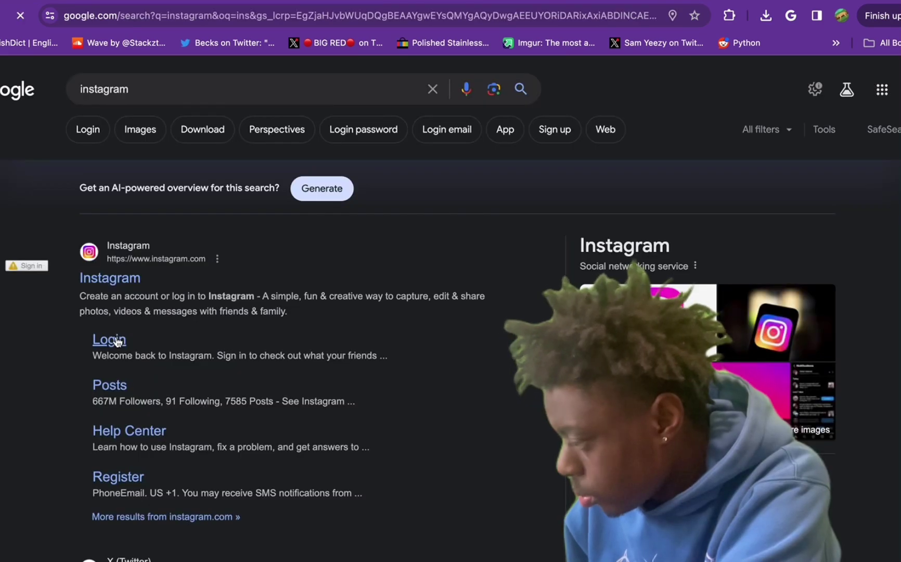
{"action": "left_click", "coordinate": [117, 342]}
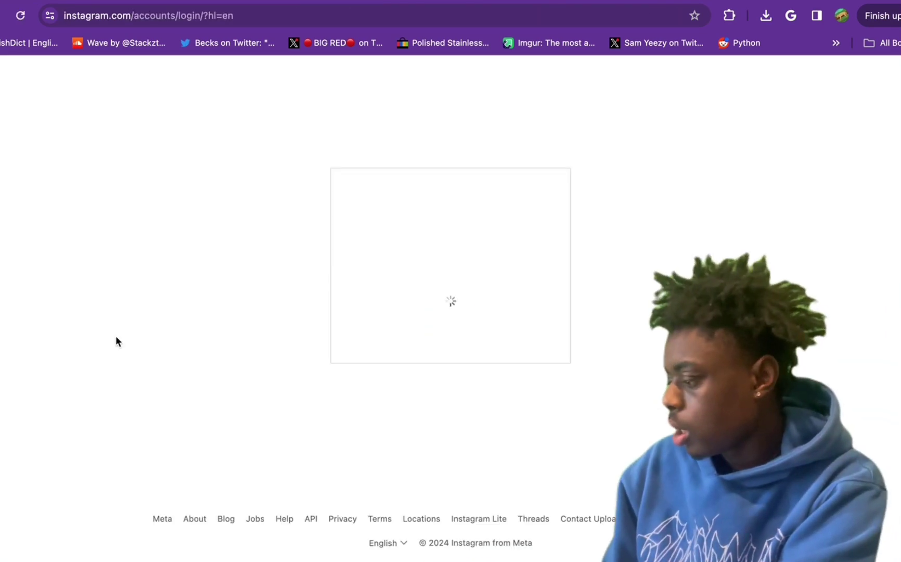